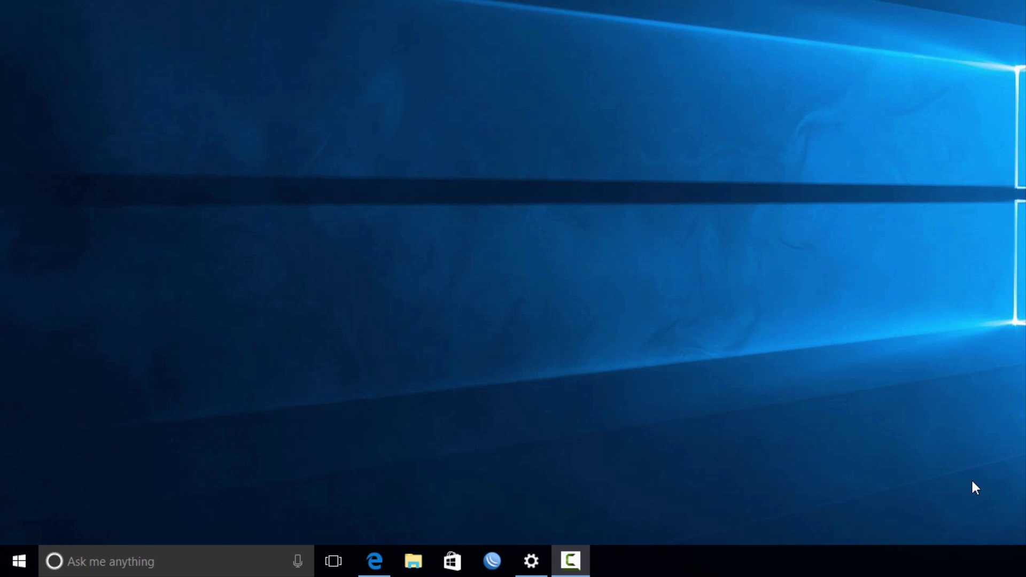
# Launch WinBox and connect to router 192.168.5.1 as admin with an empty password.
pyautogui.click(494, 561)
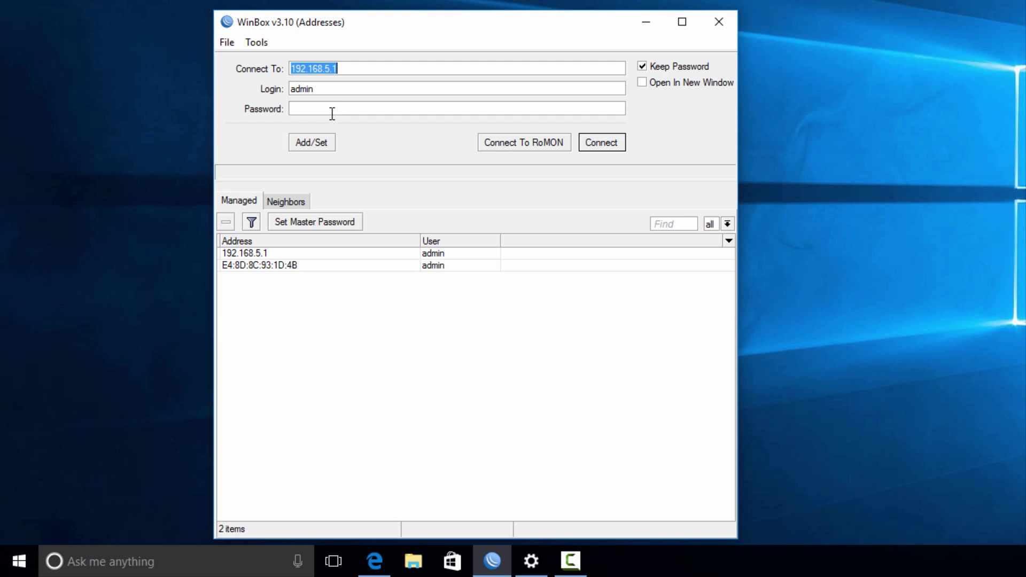
pyautogui.click(363, 129)
# Log in as admin, bring the router window into view, and open System > Password.
pyautogui.click(596, 144)
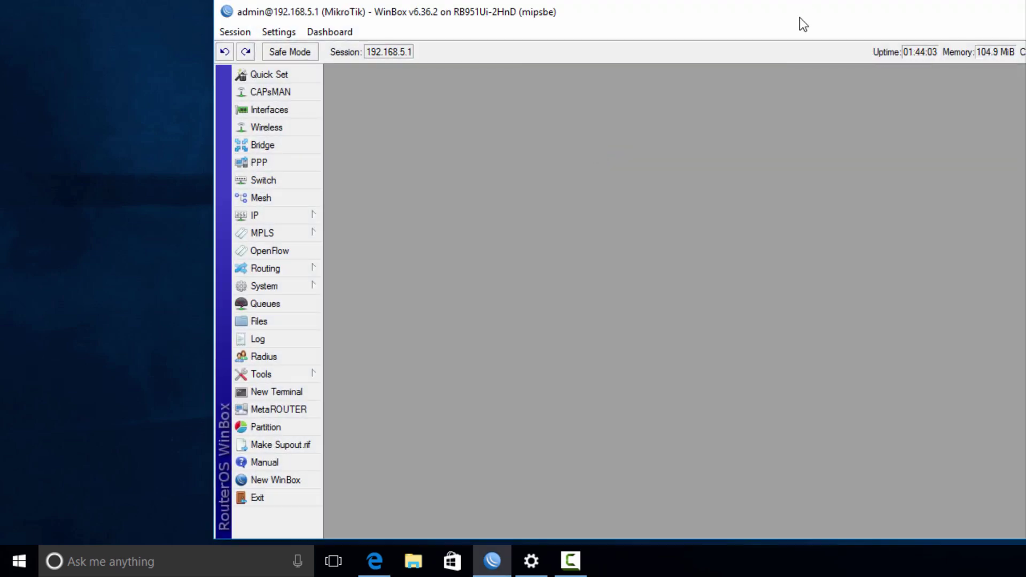
pyautogui.moveTo(800, 17); pyautogui.dragTo(590, 20)
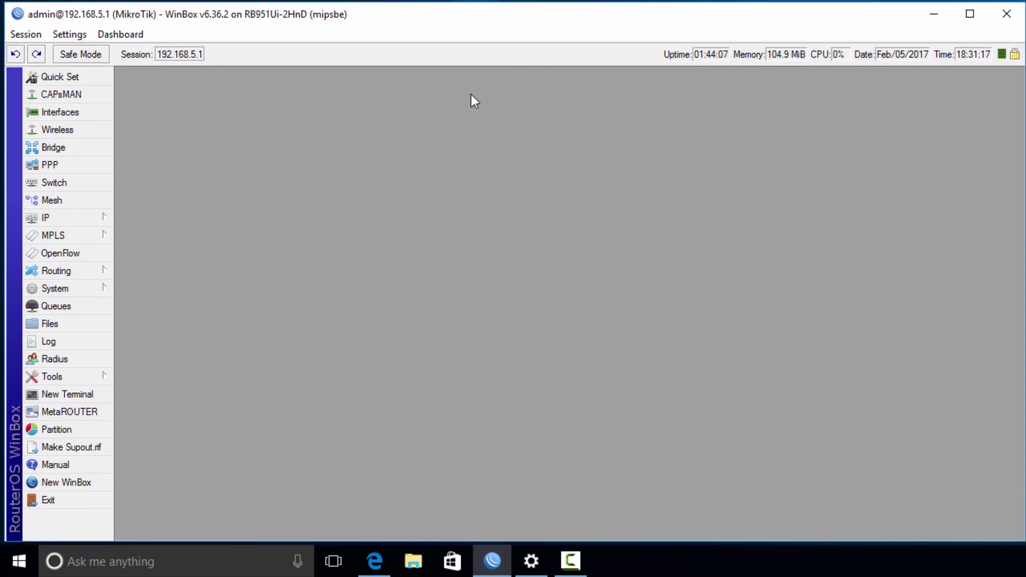
pyautogui.click(82, 292)
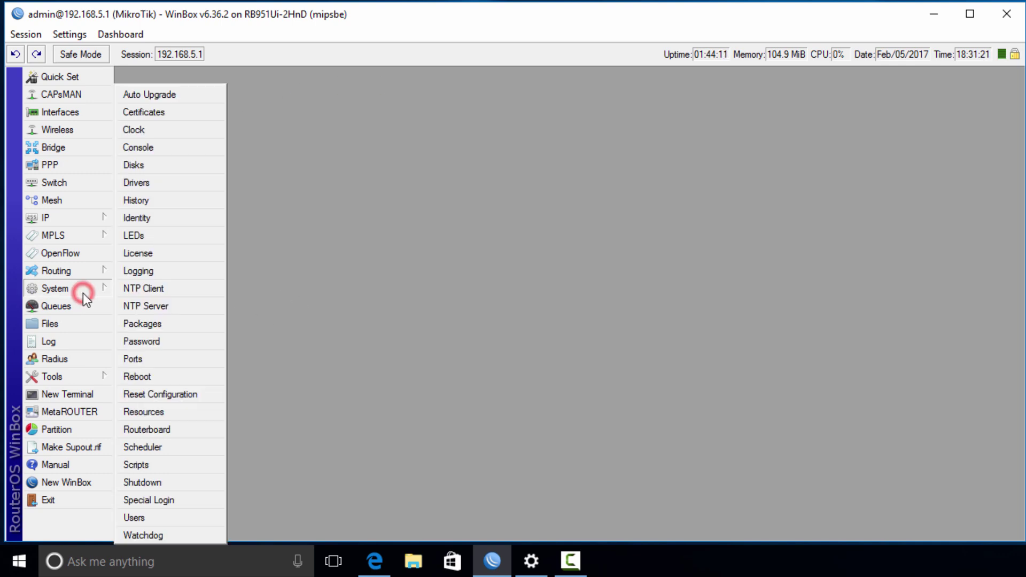
pyautogui.click(168, 343)
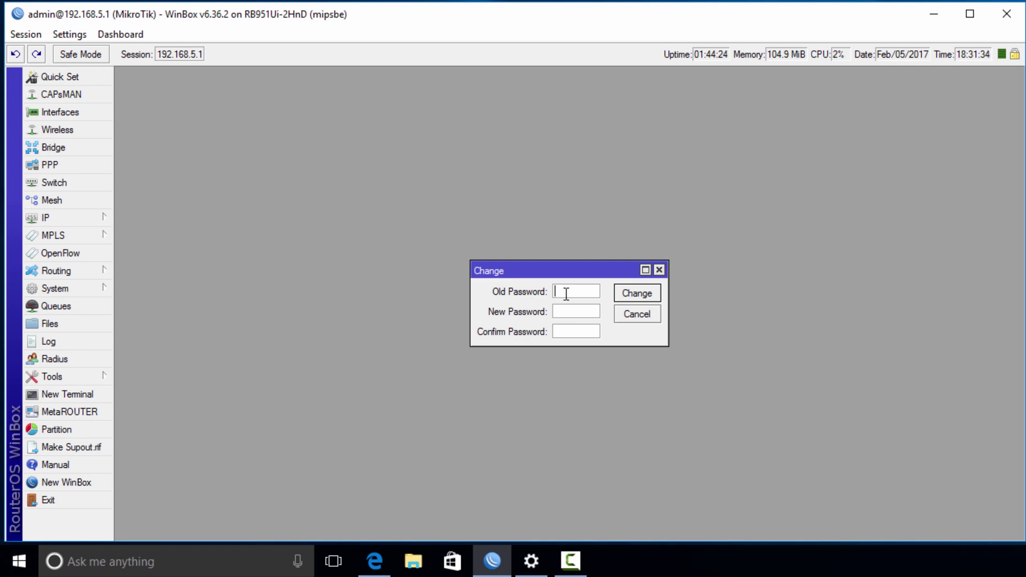
# Enter and confirm a new admin password, then apply it with Change.
pyautogui.click(577, 314)
pyautogui.write('********')
pyautogui.press('Tab')
pyautogui.write('********')
pyautogui.click(630, 293)
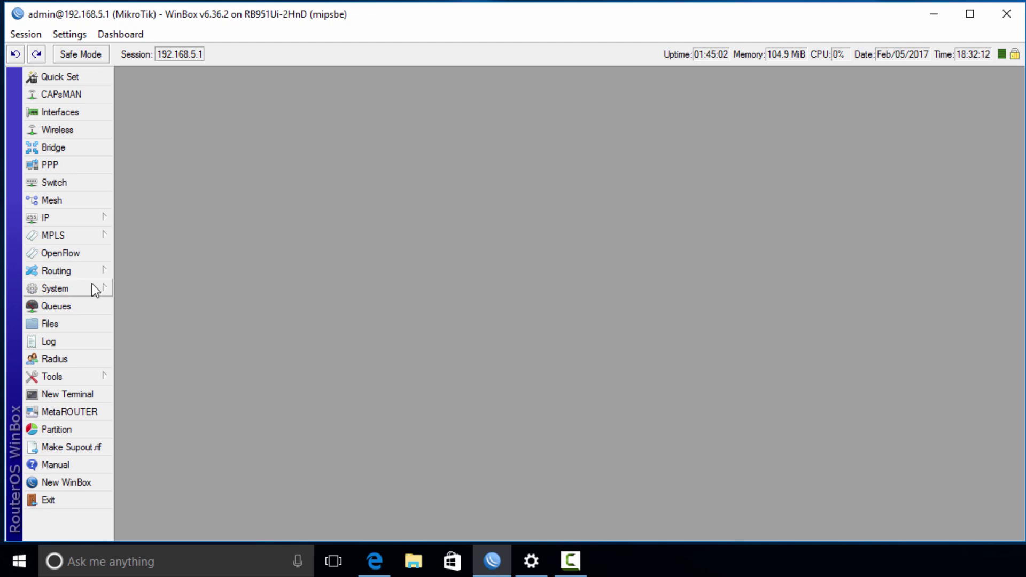
# Reconnect to 192.168.5.1 as admin; after the blank password fails, log in with the new password.
pyautogui.click(1008, 18)
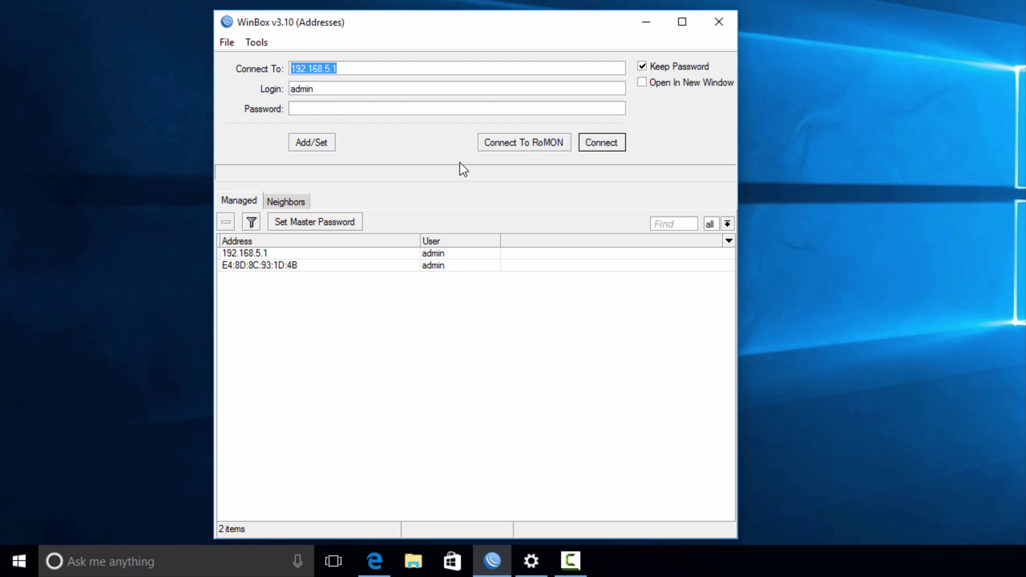
pyautogui.click(599, 145)
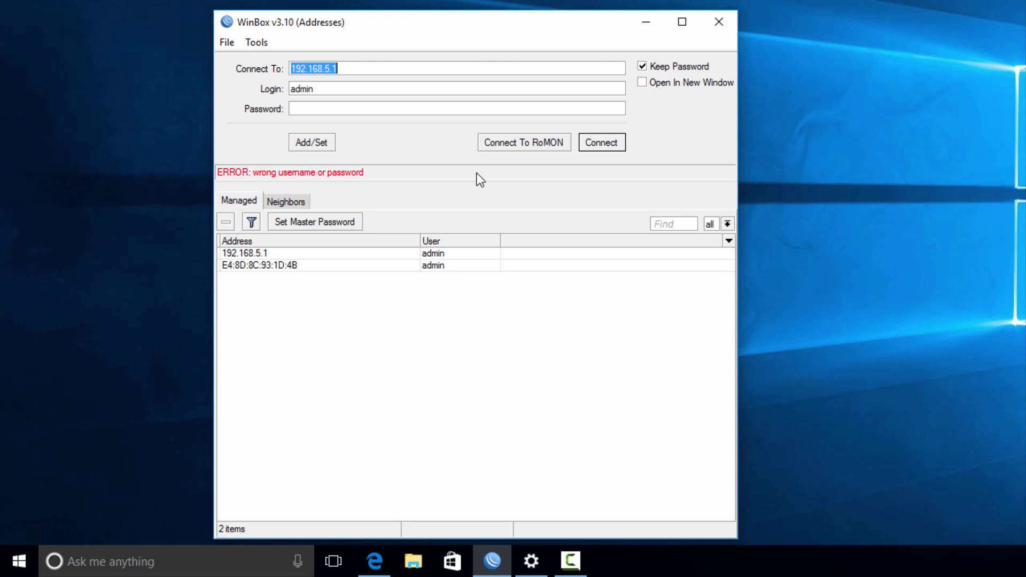
pyautogui.click(364, 108)
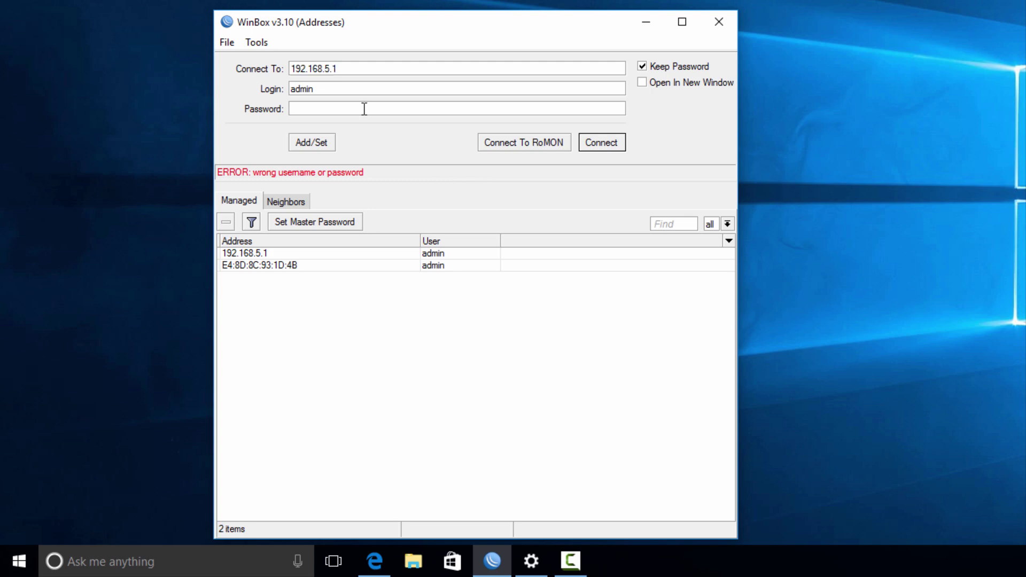
pyautogui.write('********')
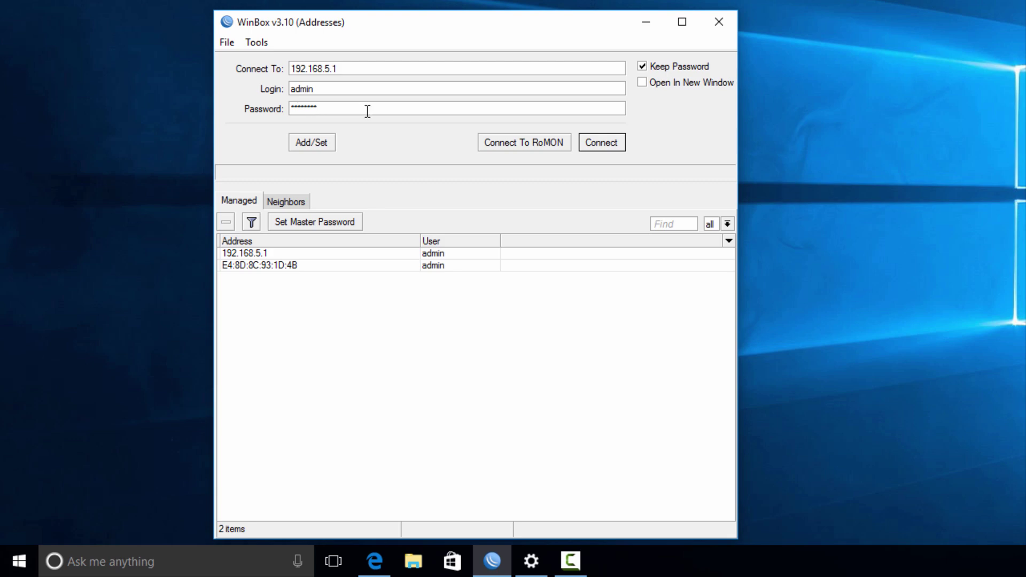
pyautogui.click(600, 145)
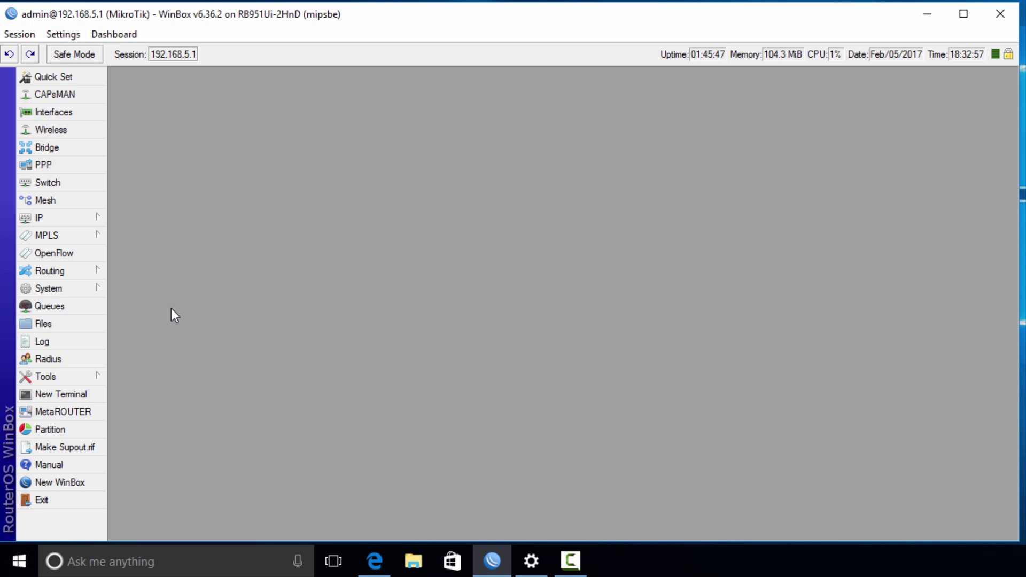
# Open System > Users to show the User List, where admin is the only full-group account.
pyautogui.click(59, 288)
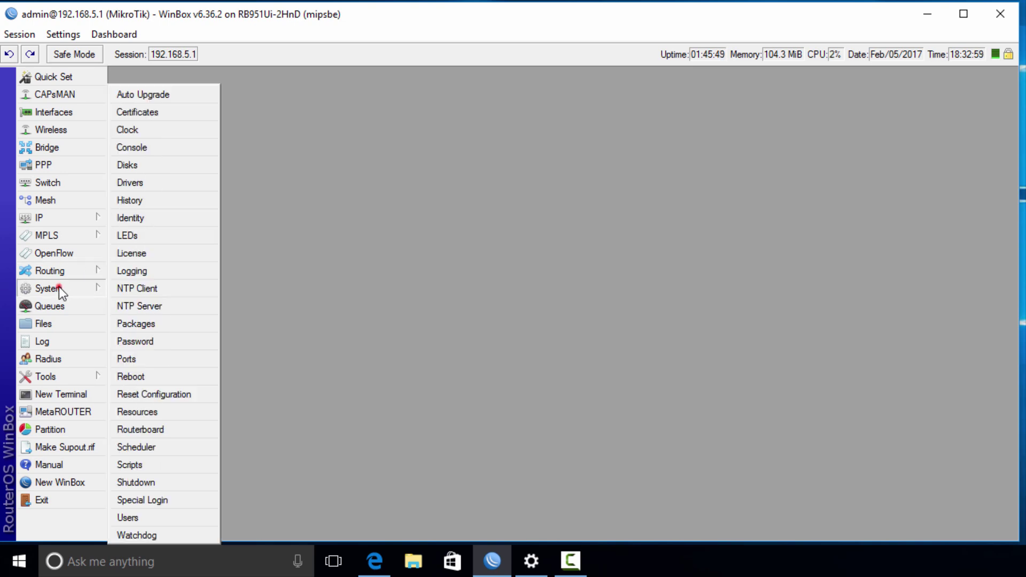
pyautogui.click(146, 515)
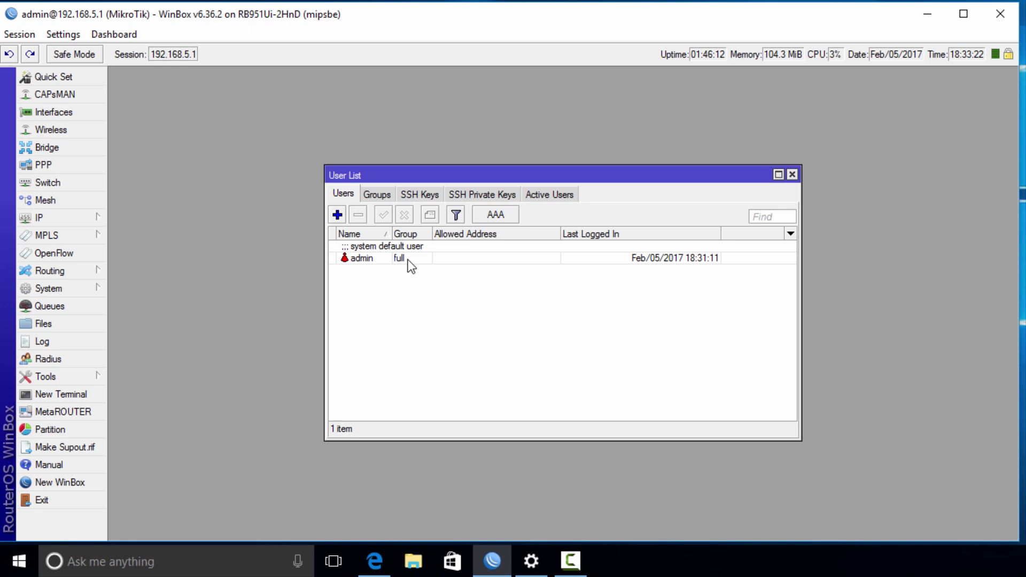
# Add a new user entry named user1 and keep its group as read after reviewing full, read, write.
pyautogui.click(338, 216)
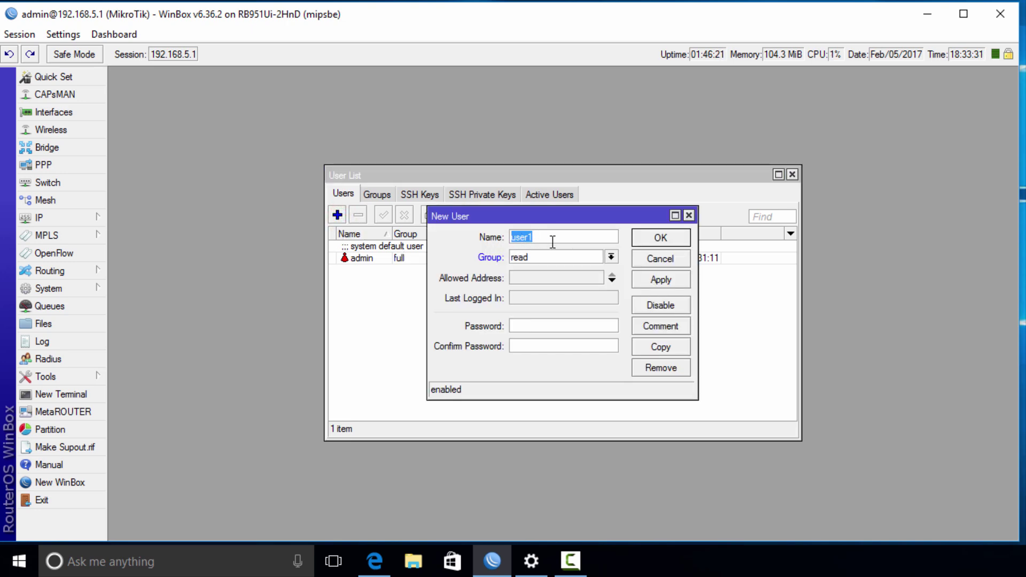
pyautogui.click(611, 257)
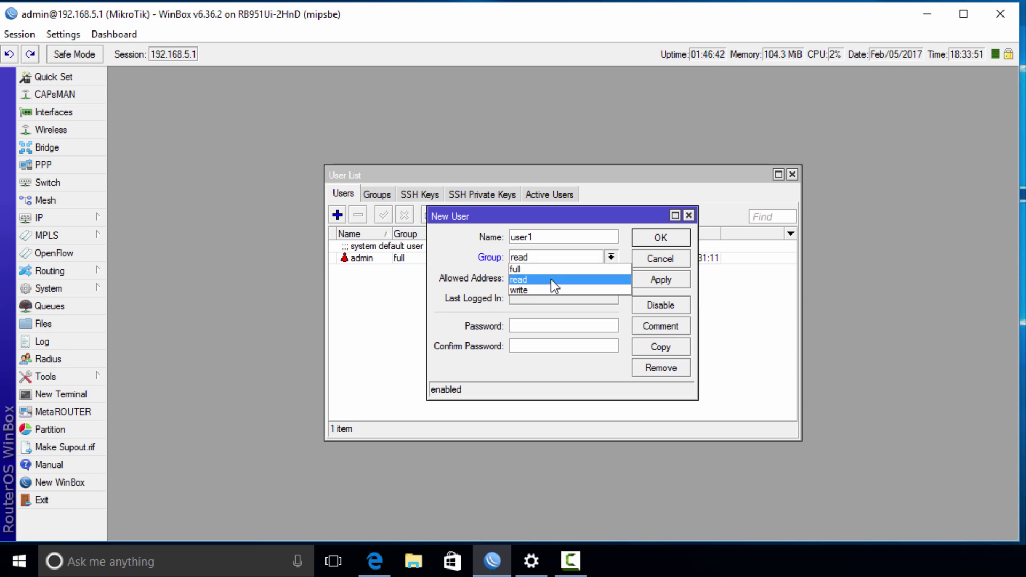
pyautogui.click(450, 255)
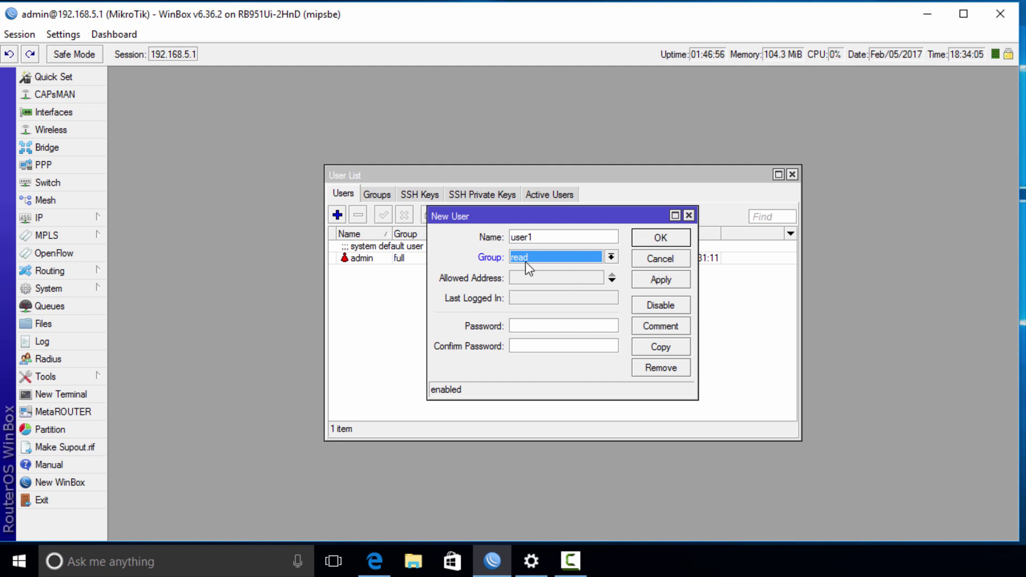
pyautogui.click(656, 260)
pyautogui.click(377, 194)
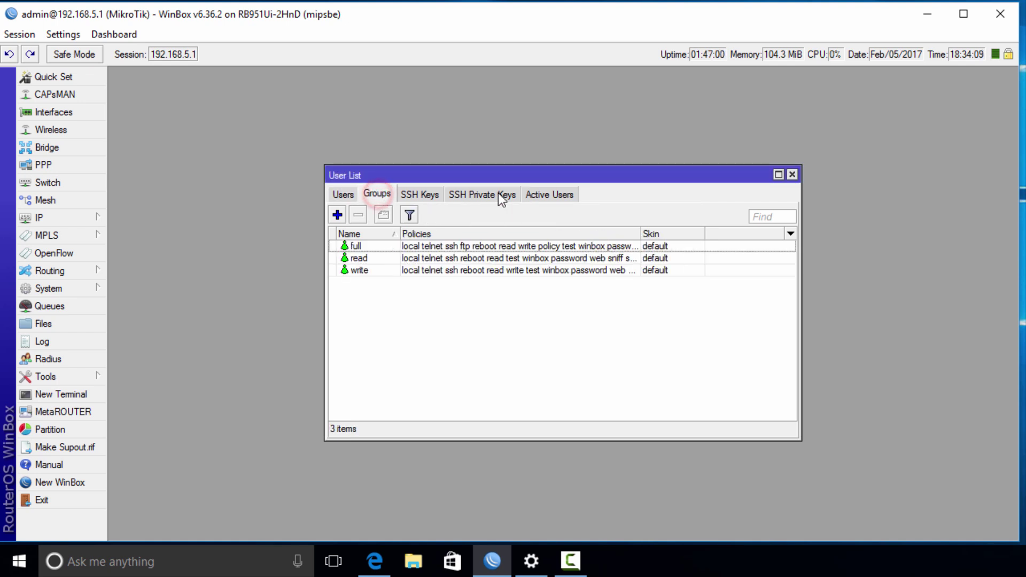
pyautogui.moveTo(642, 234); pyautogui.dragTo(758, 235)
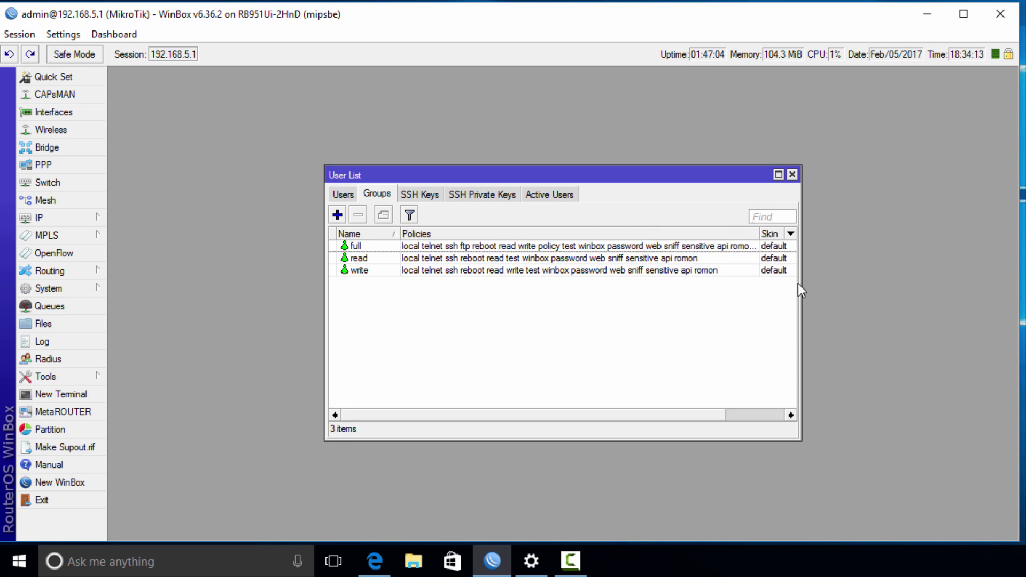
pyautogui.moveTo(800, 284); pyautogui.dragTo(973, 284)
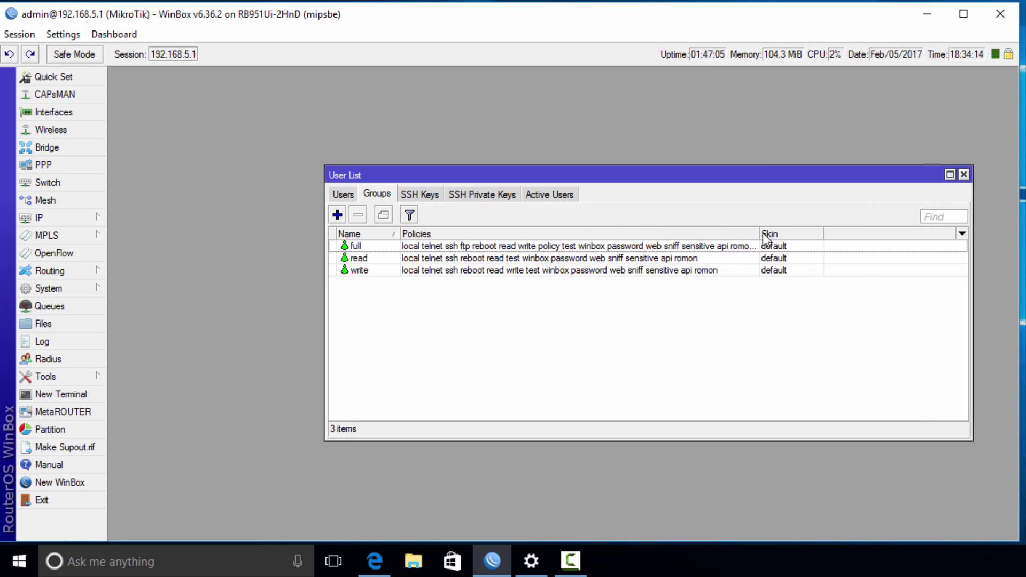
pyautogui.moveTo(766, 235); pyautogui.dragTo(855, 245)
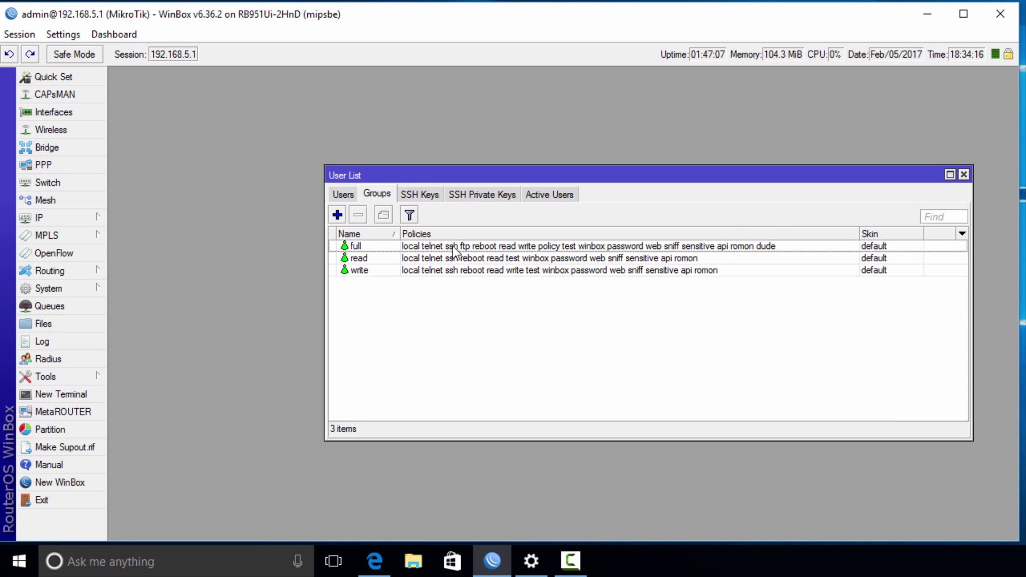
pyautogui.moveTo(549, 176); pyautogui.dragTo(496, 124)
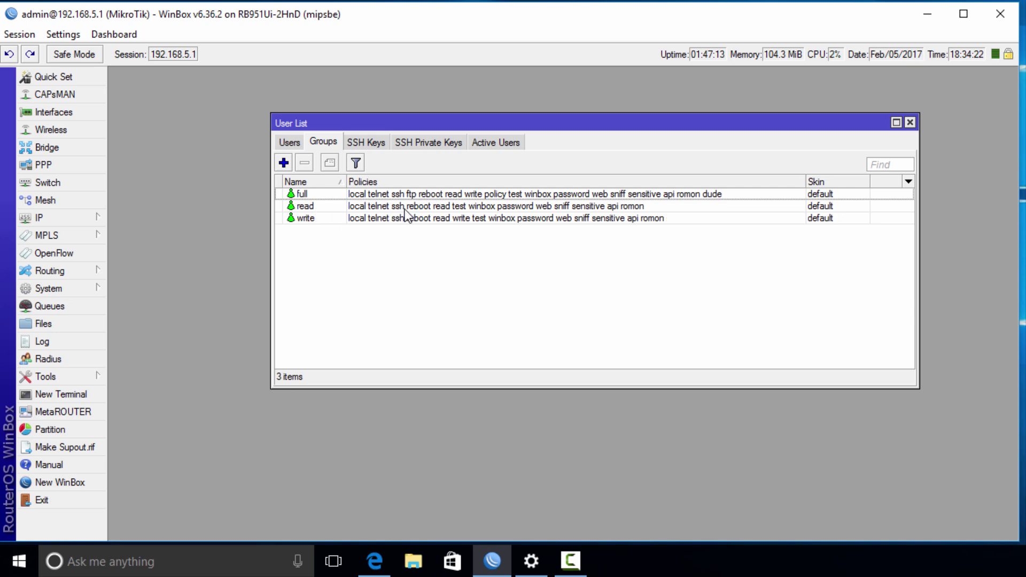
pyautogui.click(549, 207)
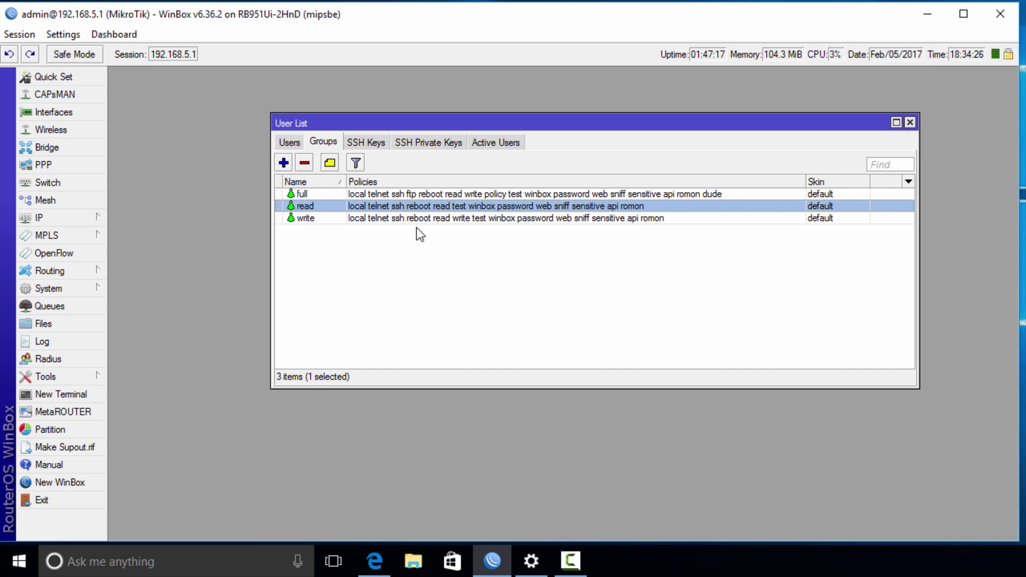
pyautogui.click(375, 220)
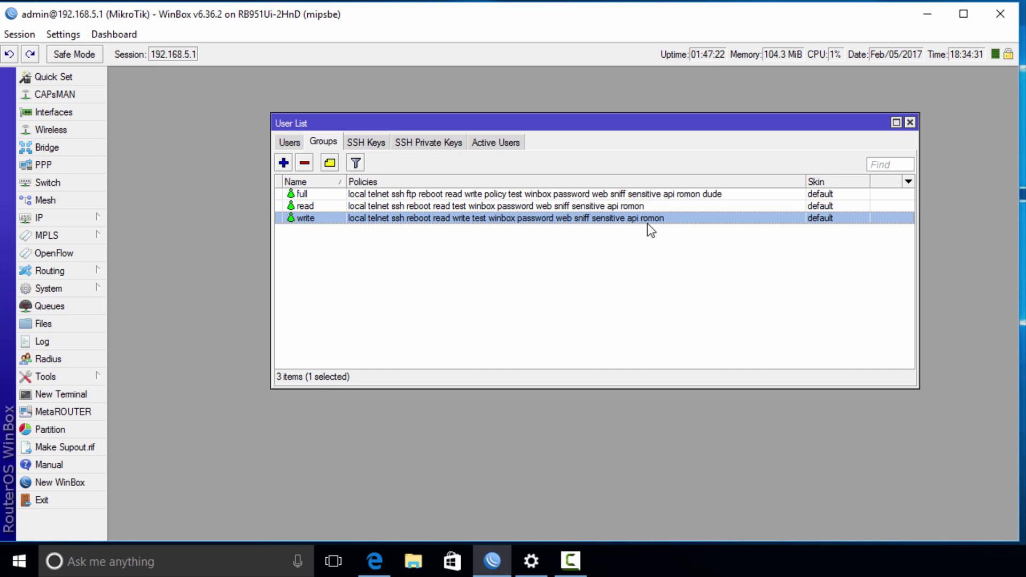
# Add user 'guest' in the read group with a password and apply it.
pyautogui.click(290, 141)
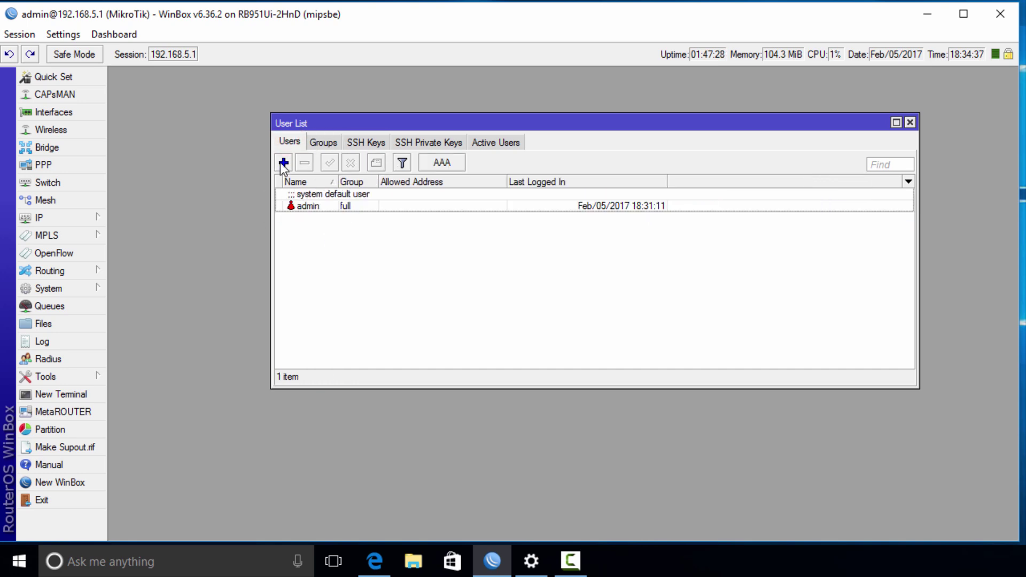
pyautogui.click(283, 163)
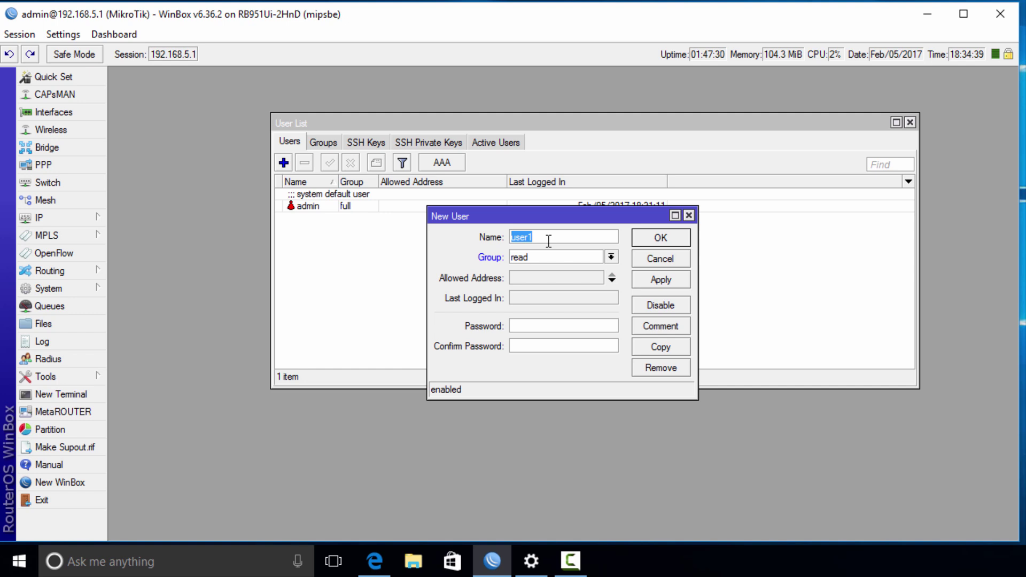
pyautogui.write('guest')
pyautogui.click(591, 256)
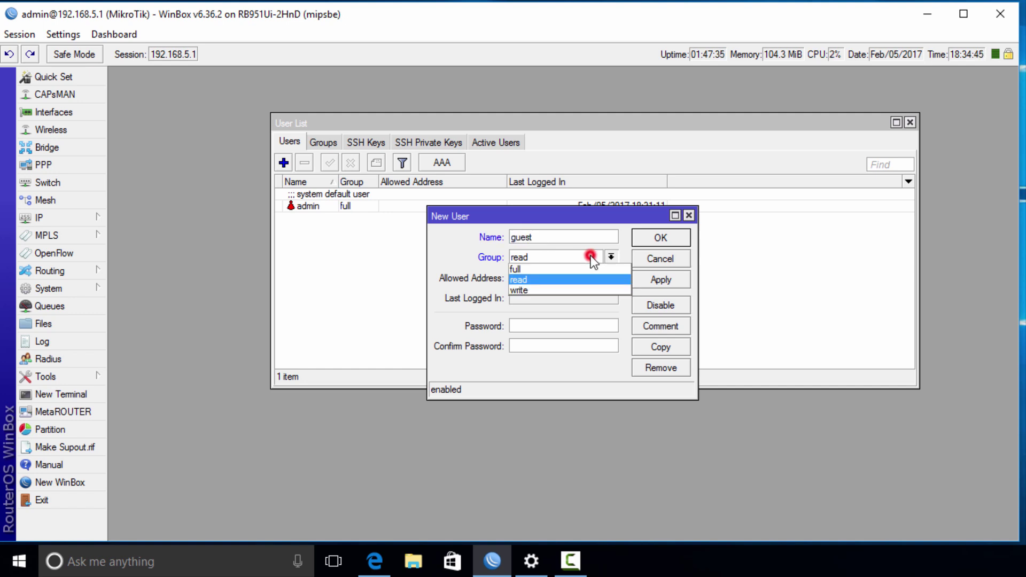
pyautogui.click(536, 279)
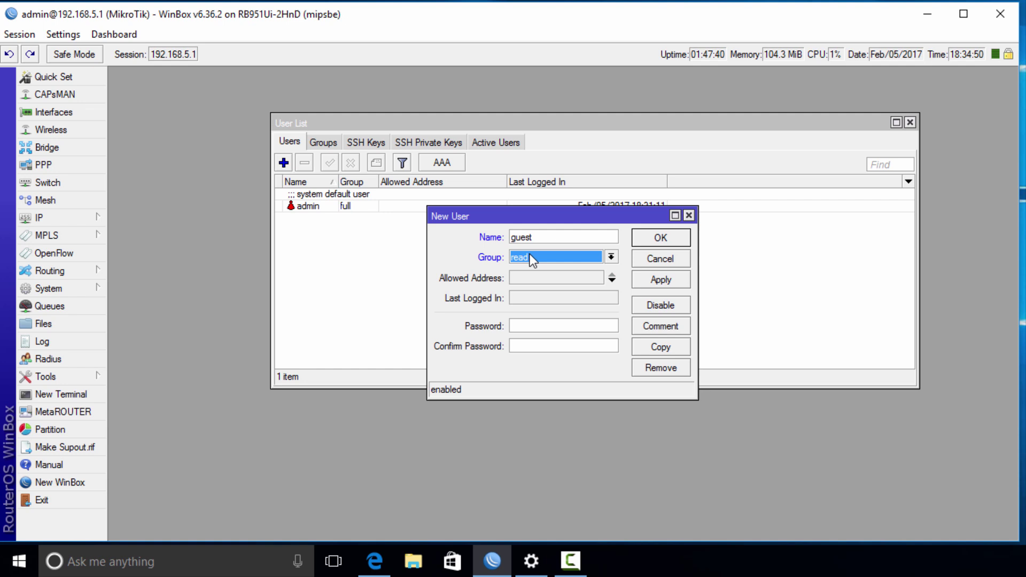
pyautogui.click(545, 327)
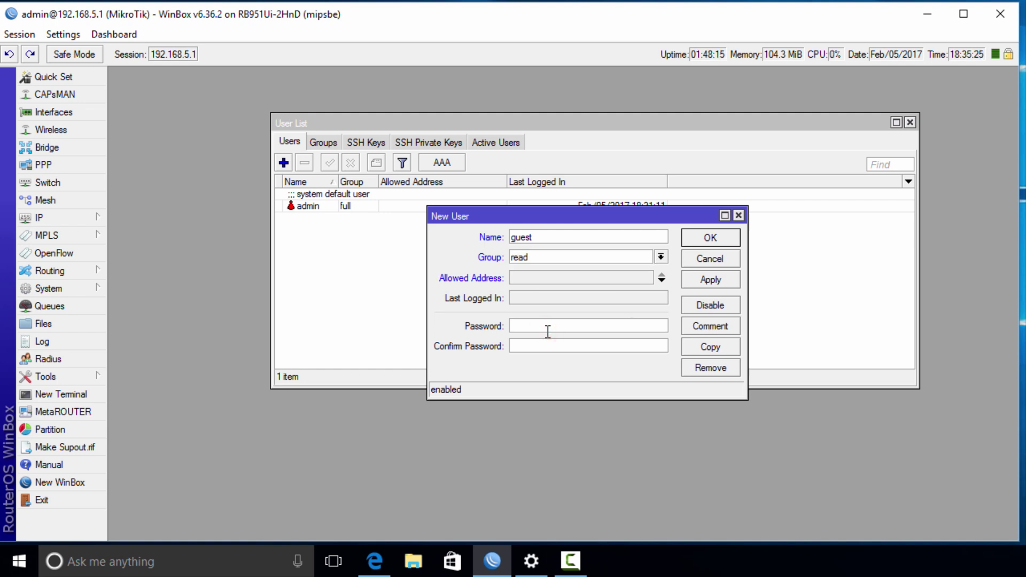
pyautogui.write('*****************')
pyautogui.click(712, 284)
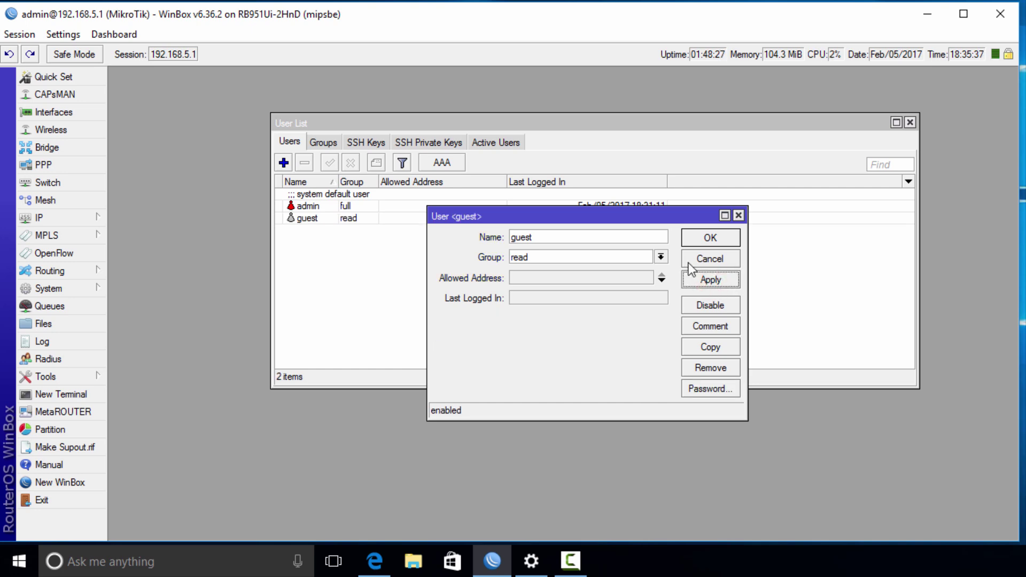
# Give guest the comment 'This is a guest user (Read only)' and close its user dialog.
pyautogui.click(704, 326)
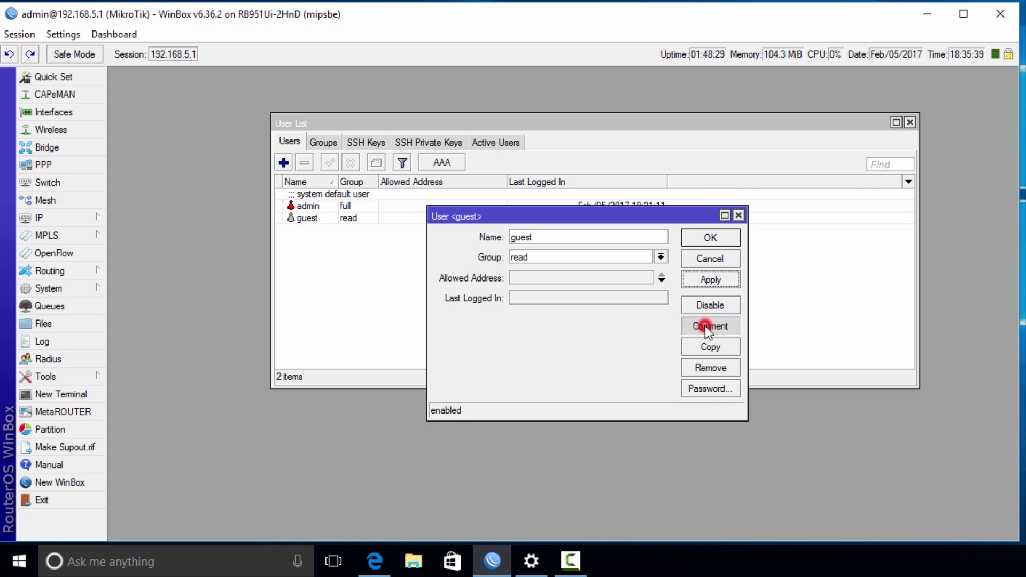
pyautogui.moveTo(566, 278); pyautogui.dragTo(553, 311)
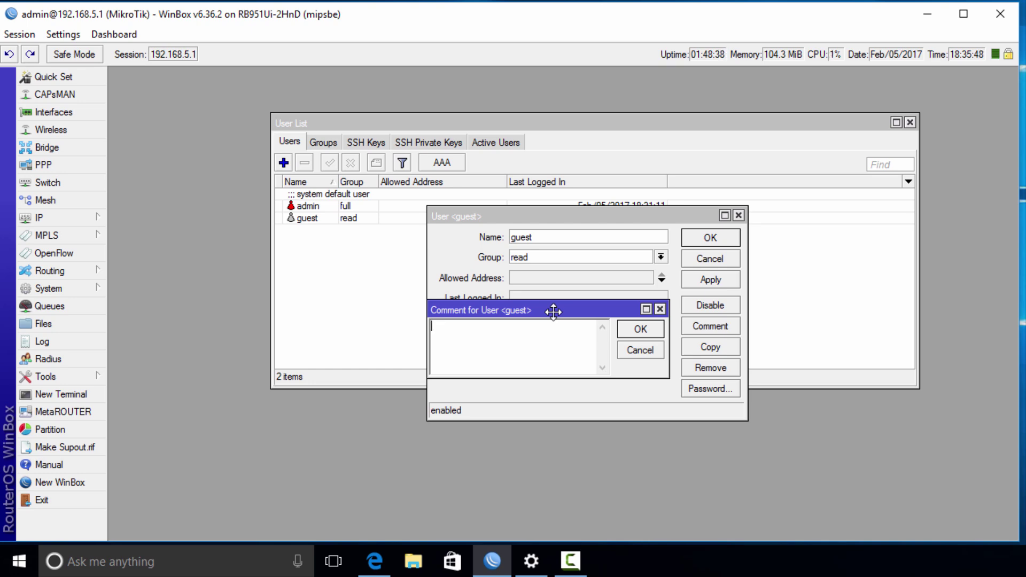
pyautogui.write('This is a guest user (R')
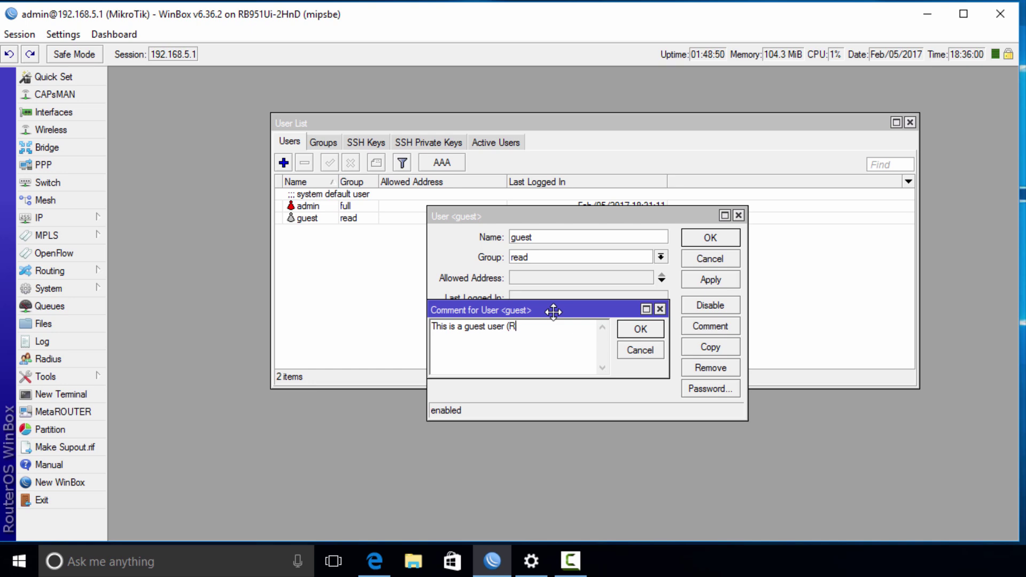
pyautogui.write('ead only')
pyautogui.click(626, 329)
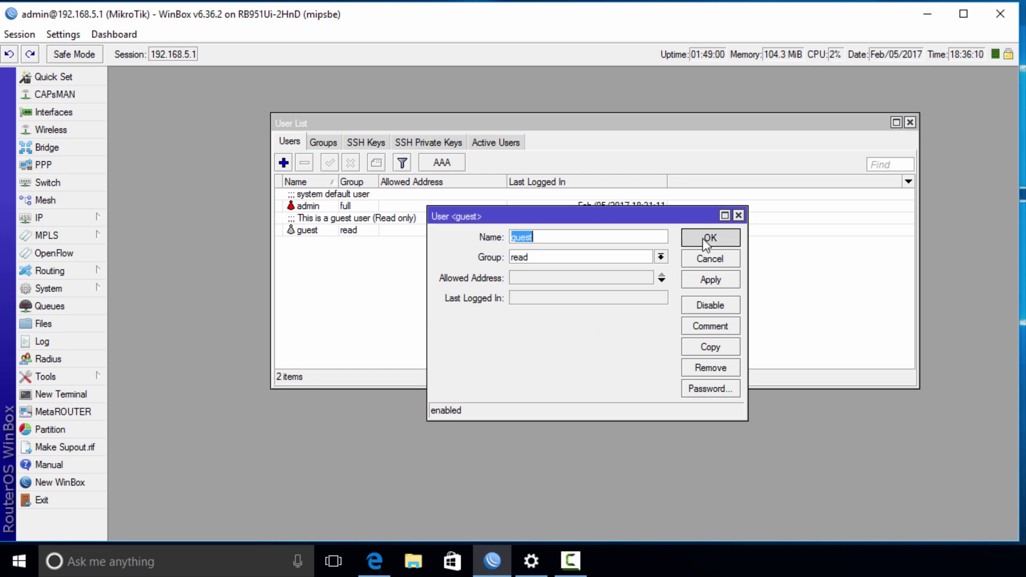
pyautogui.click(707, 239)
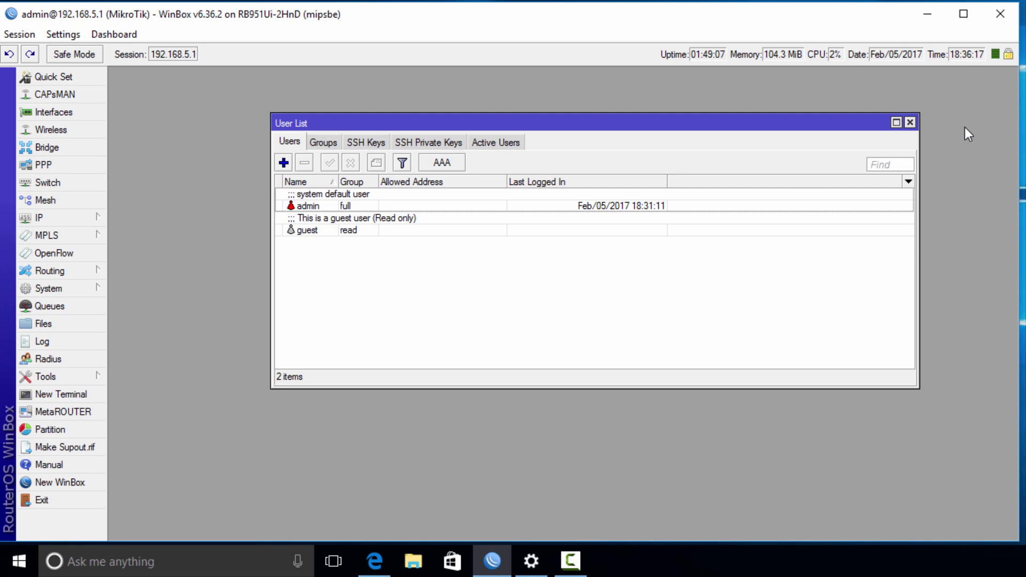
# Close the admin session, relaunch WinBox, and enter login guest with its password.
pyautogui.click(910, 122)
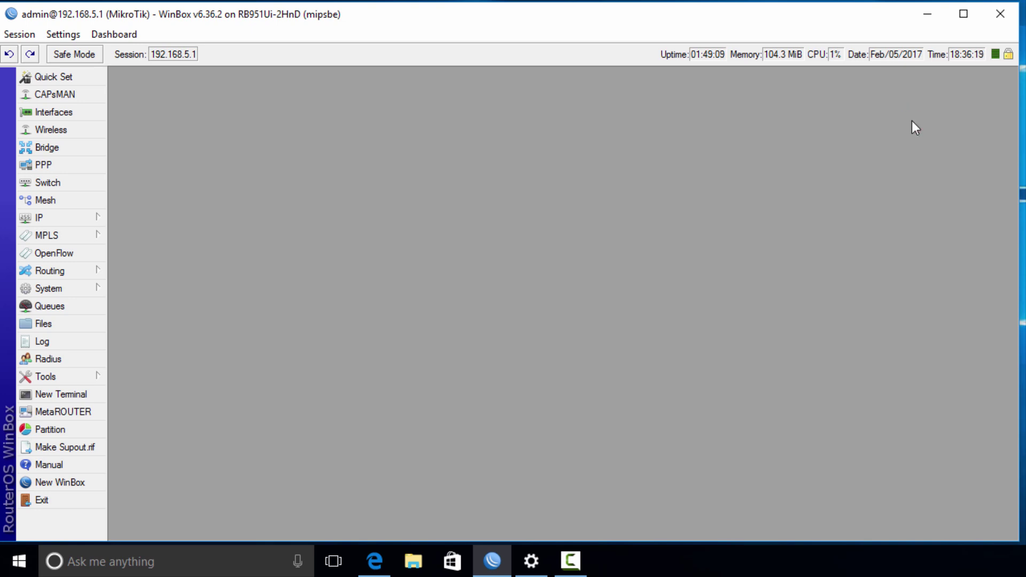
pyautogui.click(1009, 21)
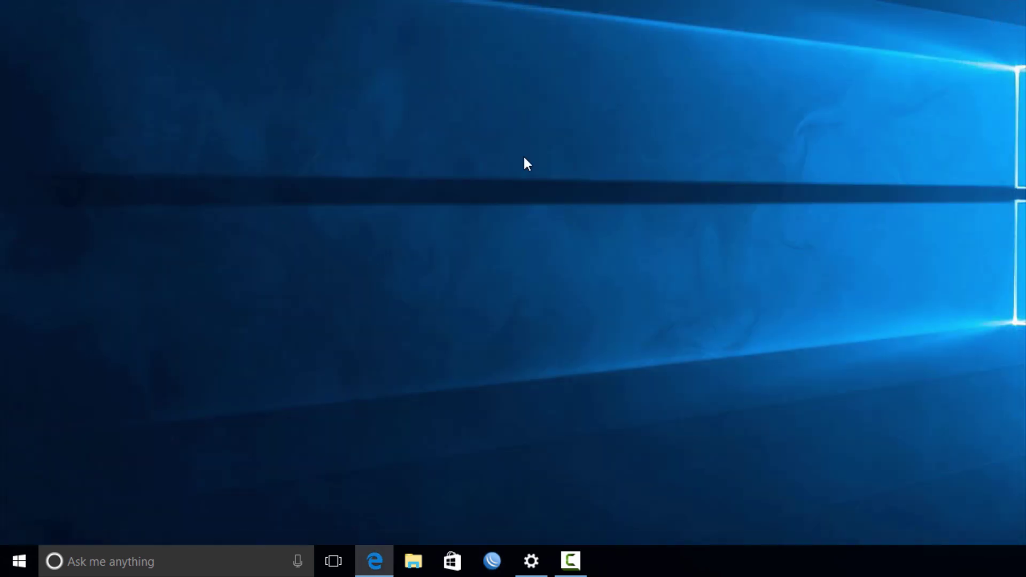
pyautogui.click(492, 561)
pyautogui.click(333, 89)
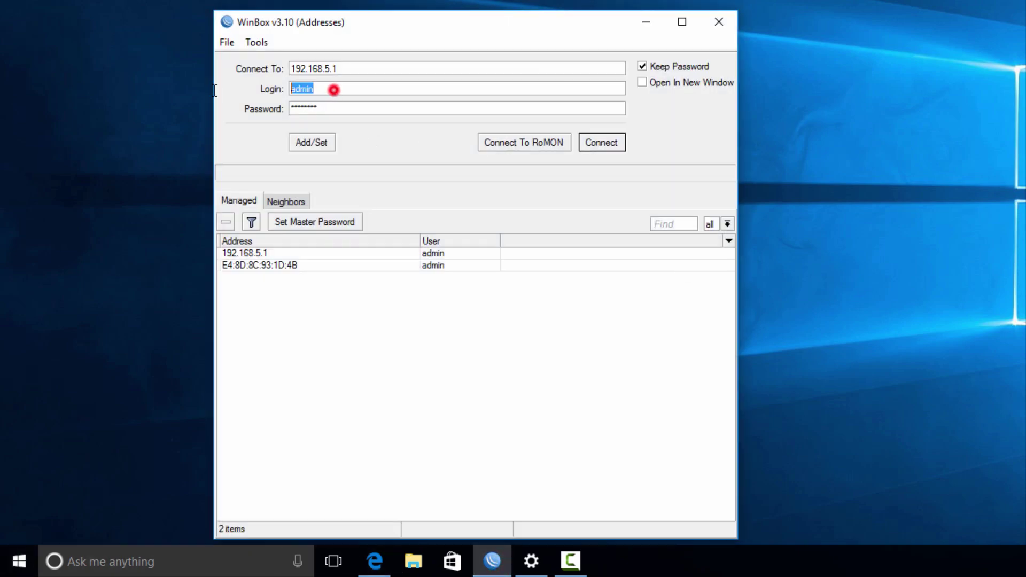
pyautogui.write('guest')
pyautogui.press('Tab')
pyautogui.press('BackSpace')
pyautogui.write('*******')
pyautogui.click(600, 142)
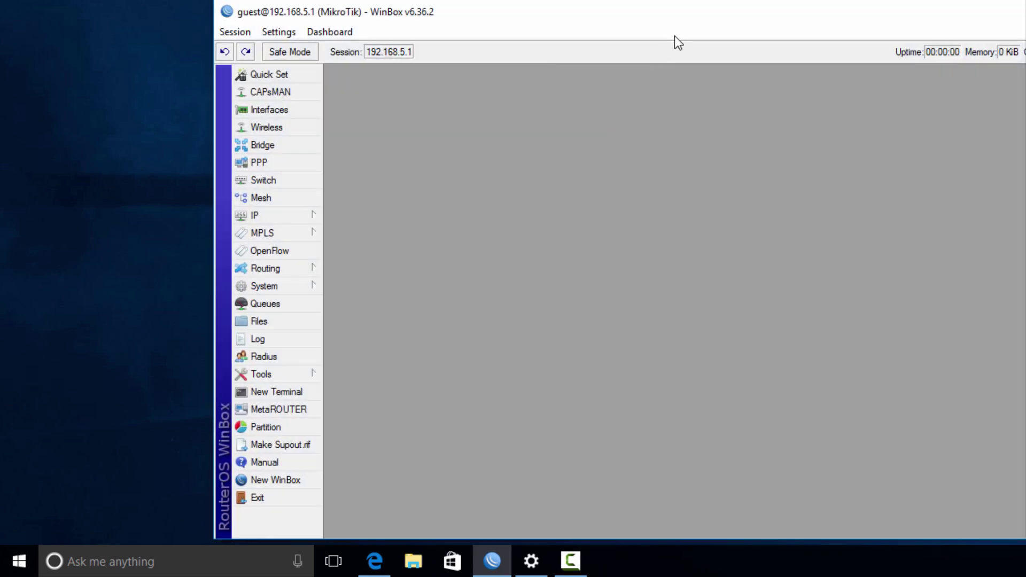
pyautogui.click(680, 25)
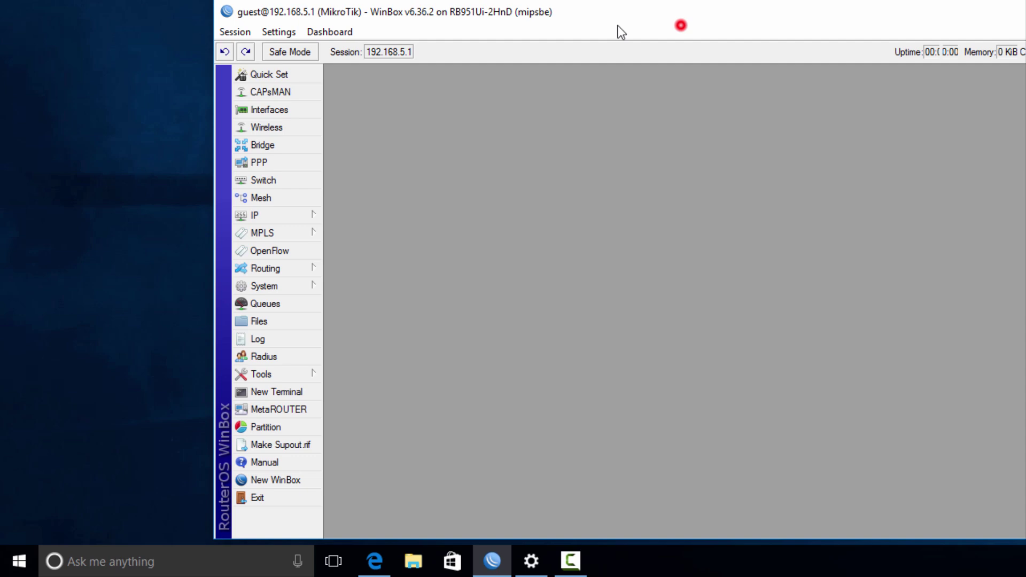
pyautogui.moveTo(608, 24); pyautogui.dragTo(457, 10)
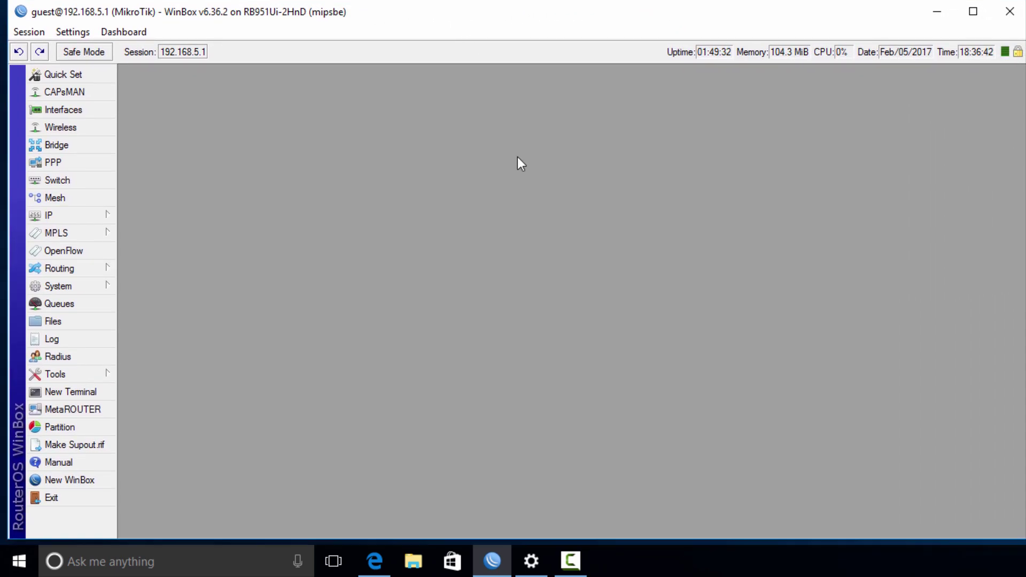